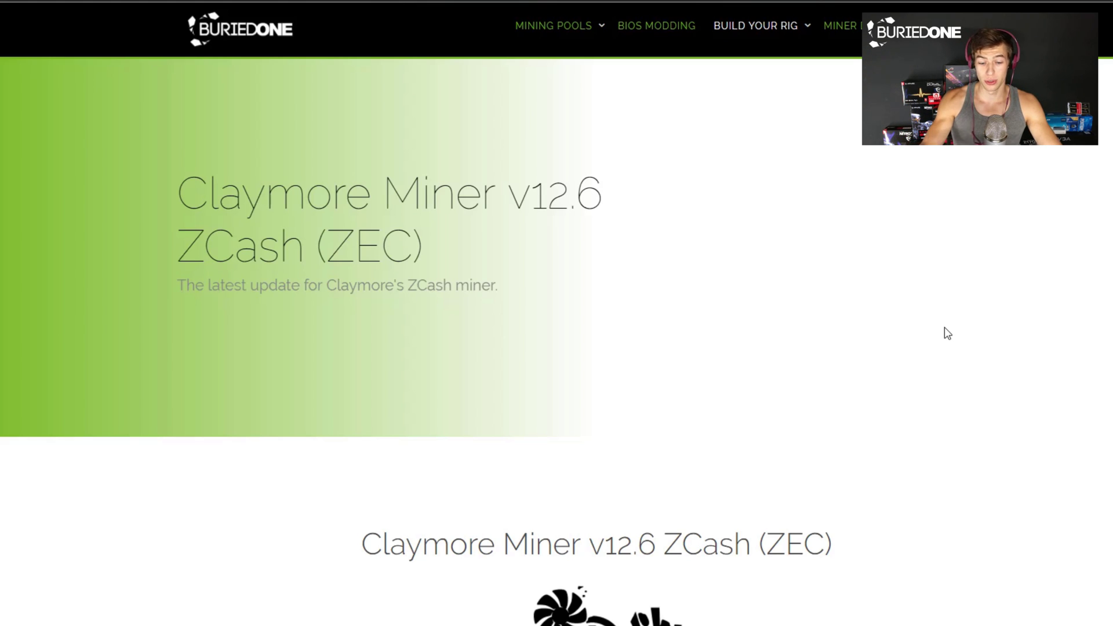
Open the download for the pre-made Claymore Miner v12.6 ZCash Windows package from its release page
scroll(863, 191, down, 7)
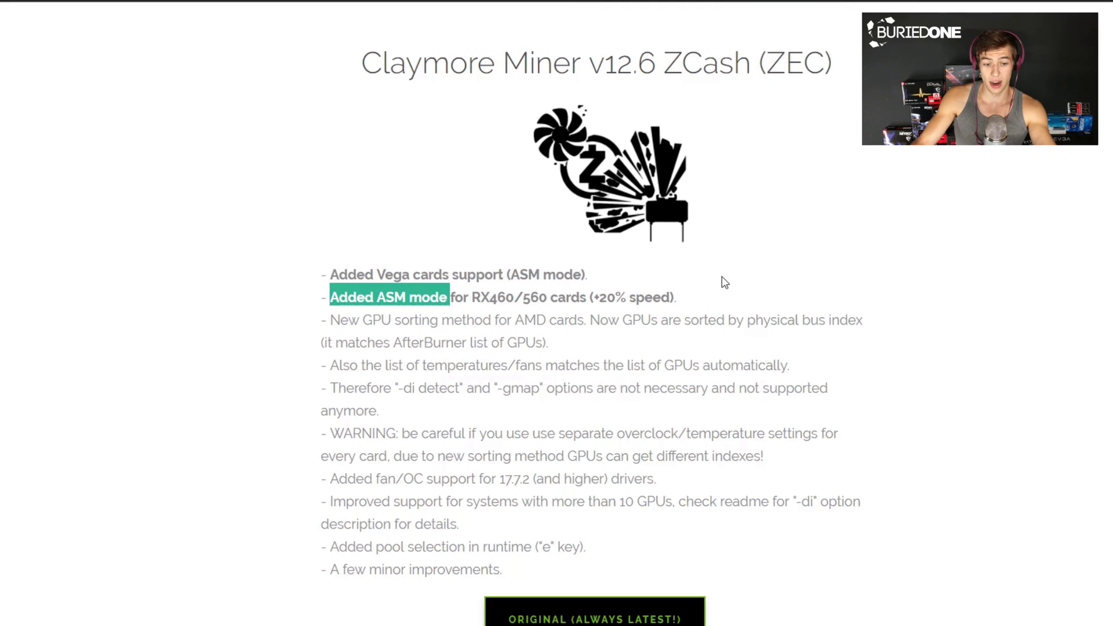
scroll(724, 283, down, 3)
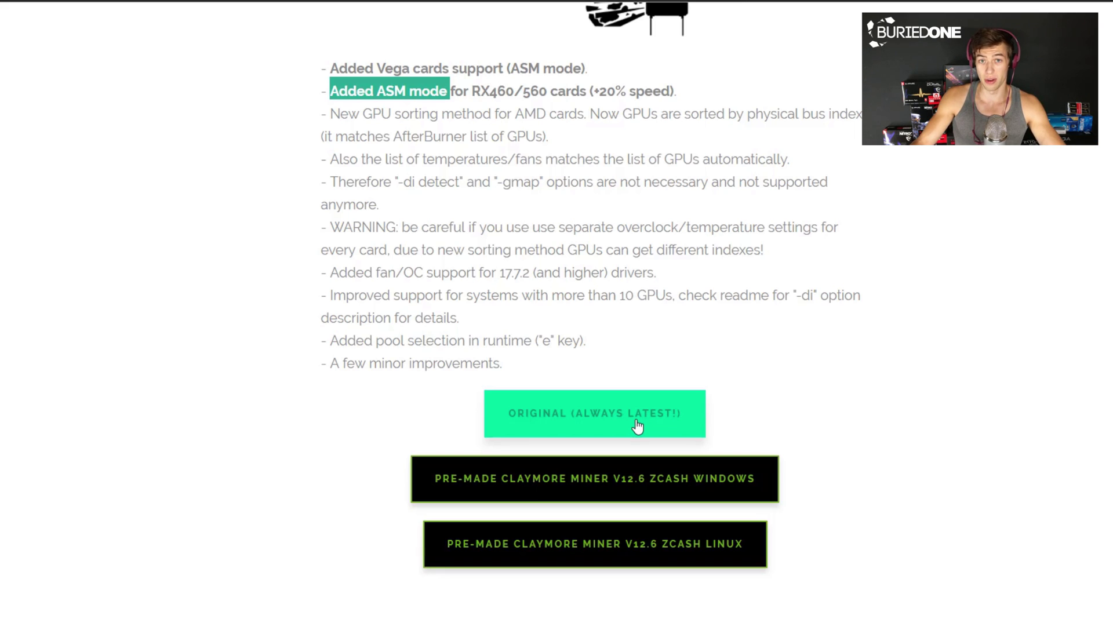
scroll(877, 446, down, 1)
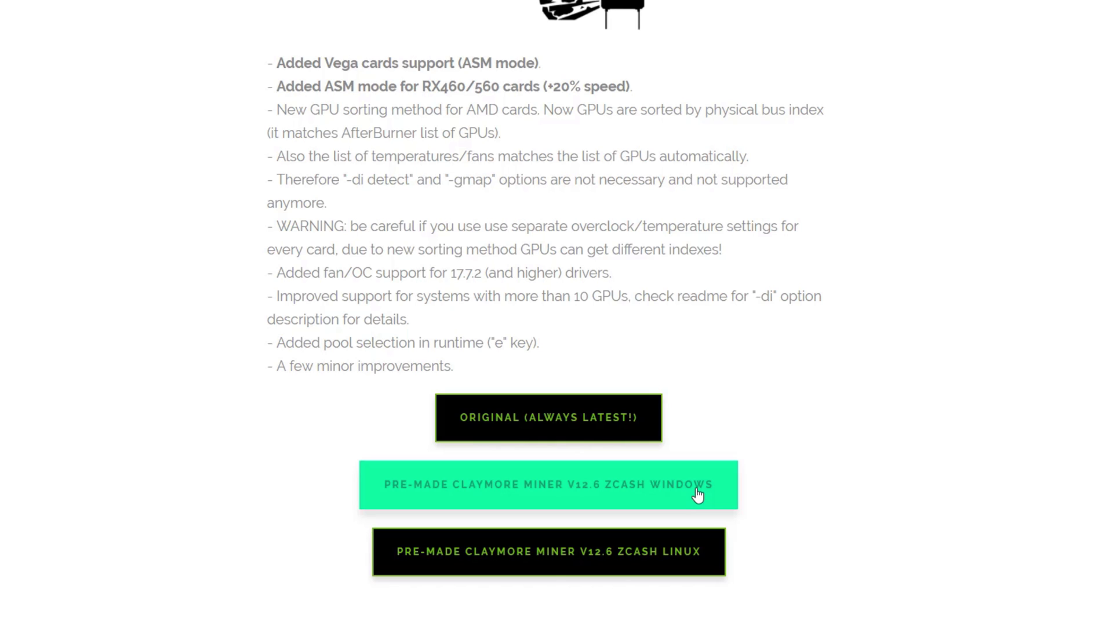
click(697, 494)
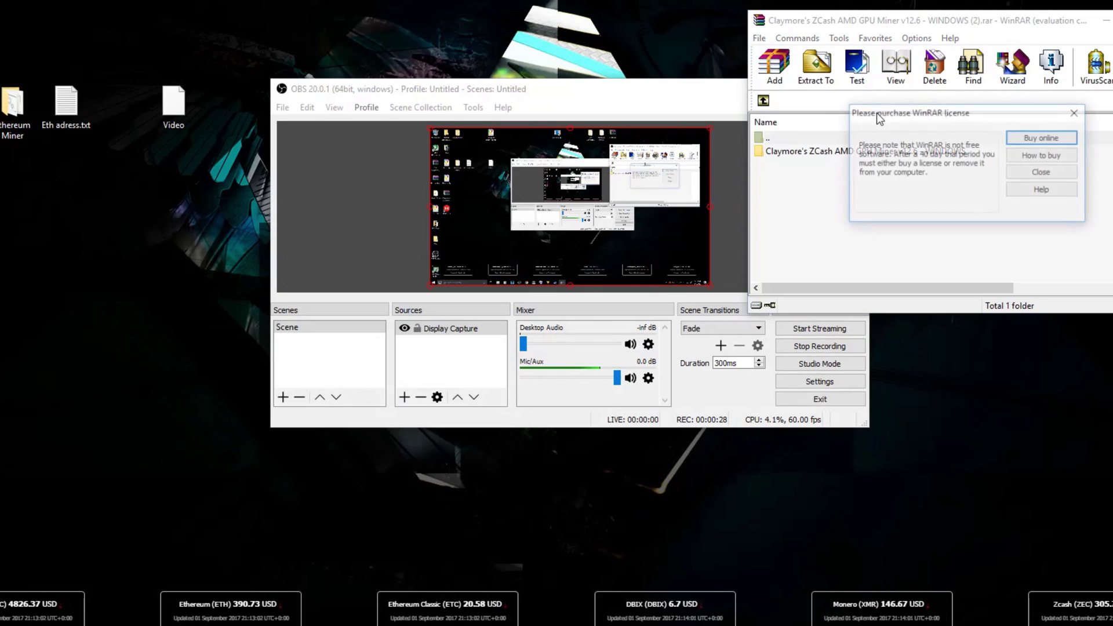
Extract the Claymore's ZCash AMD GPU Miner v12.6 - WINDOWS folder from the WinRAR archive to the desktop and close the archive
click(732, 93)
click(794, 88)
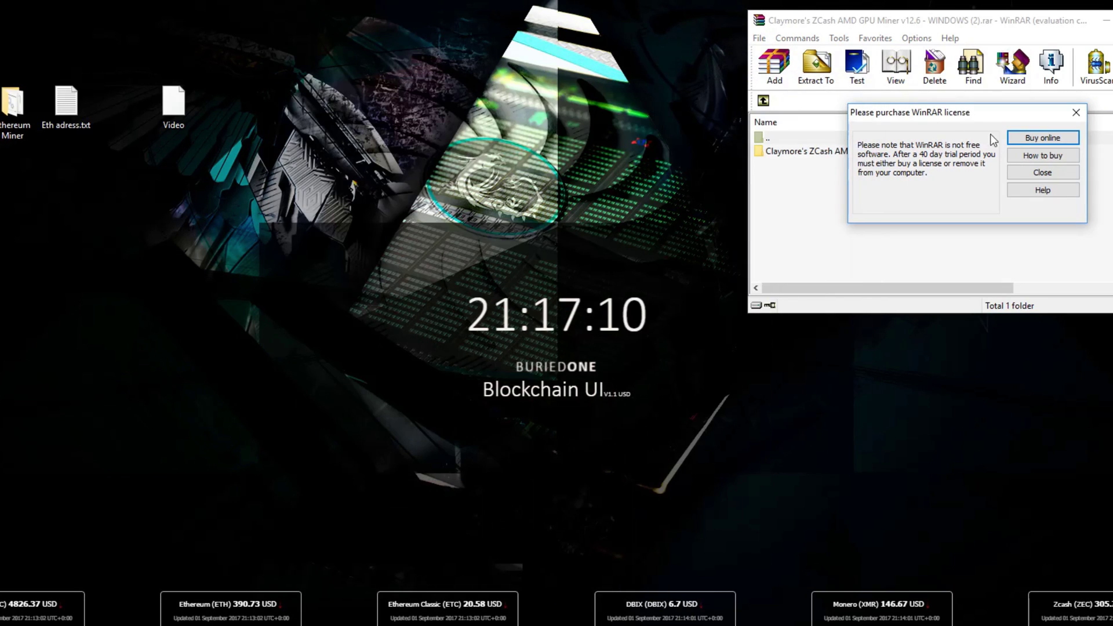
click(1076, 112)
drag(852, 152, 572, 440)
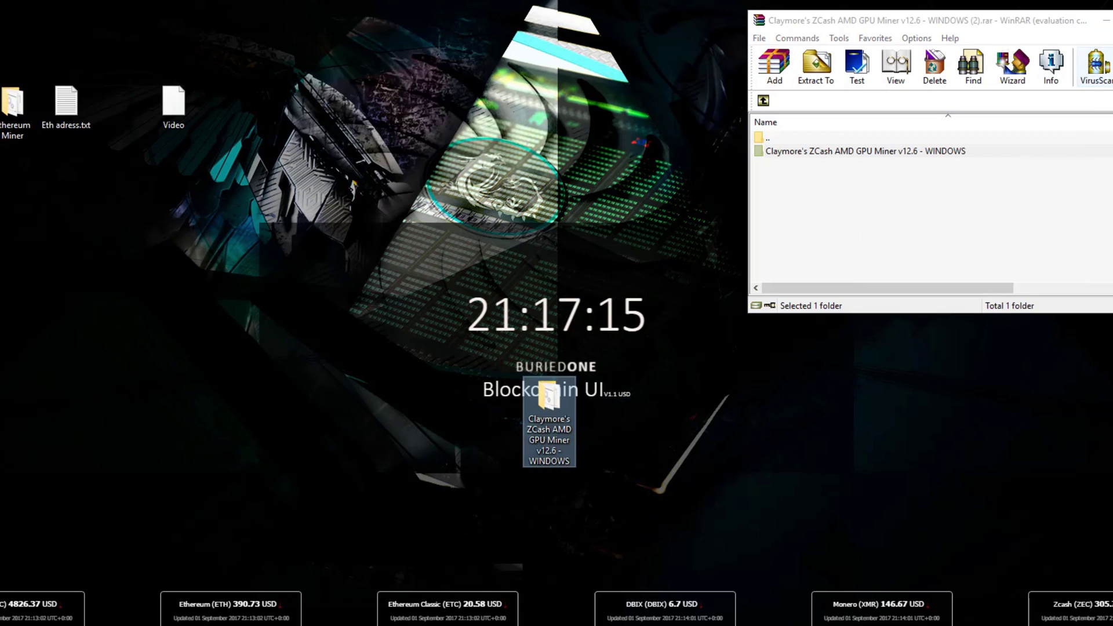
click(1105, 20)
drag(556, 409, 551, 472)
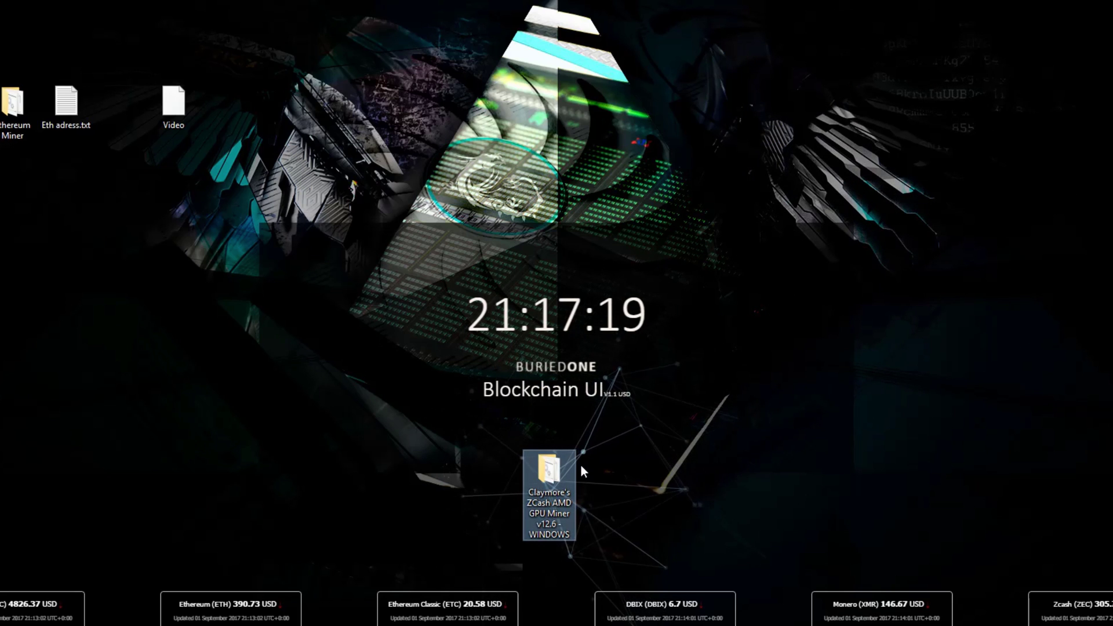
Open the extracted miner folder and open Start Miner 4G And Above.bat for editing in Notepad
double_click(551, 471)
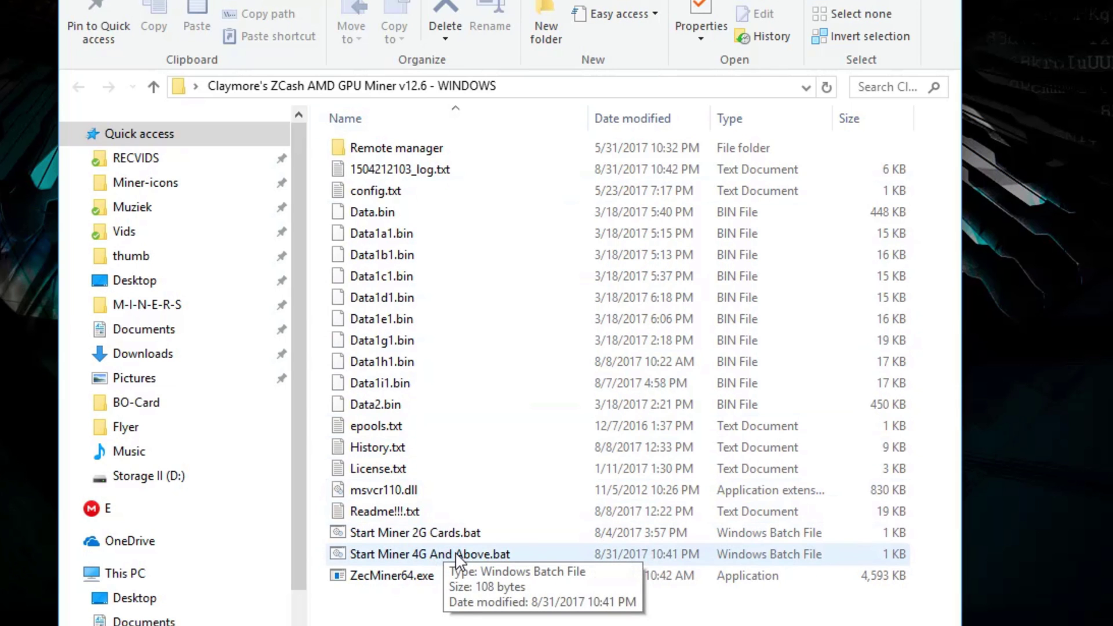
click(456, 555)
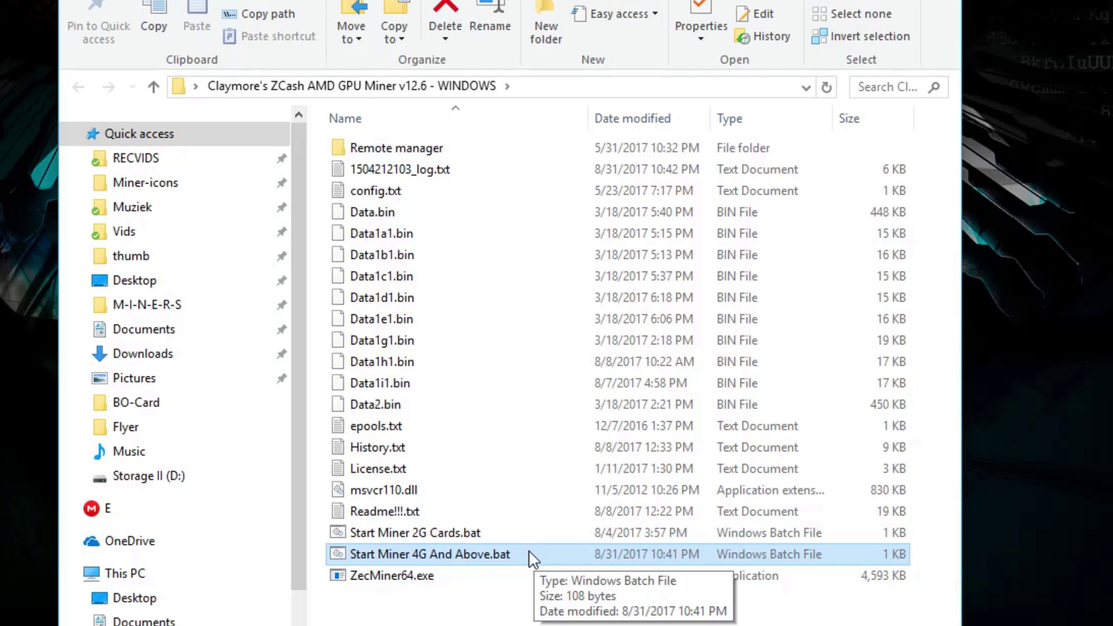
right_click(532, 558)
click(614, 119)
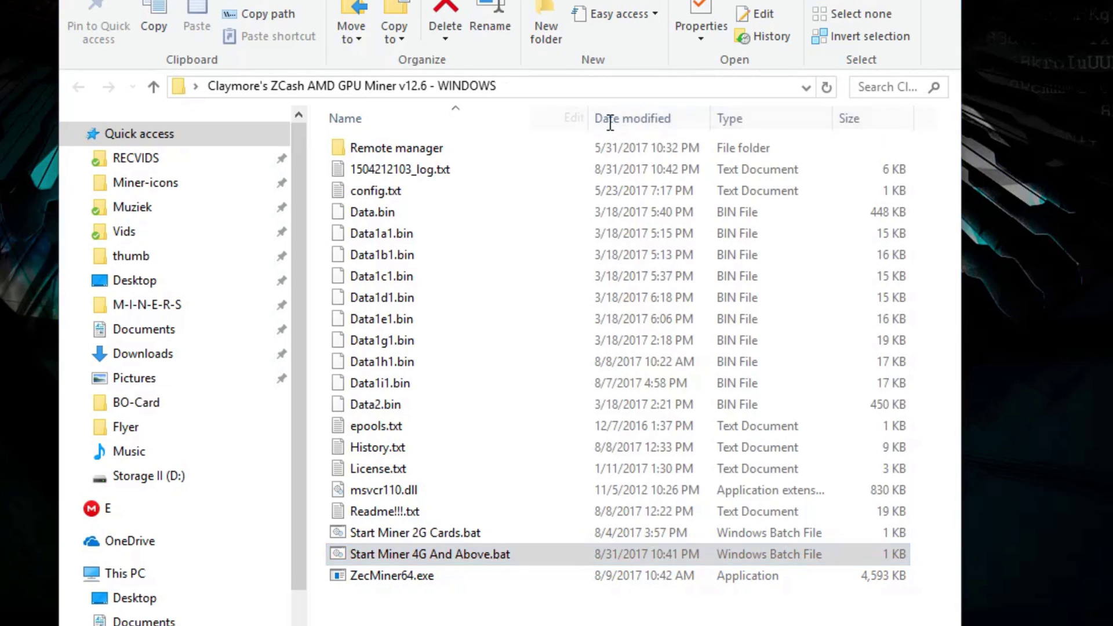
drag(490, 55, 582, 43)
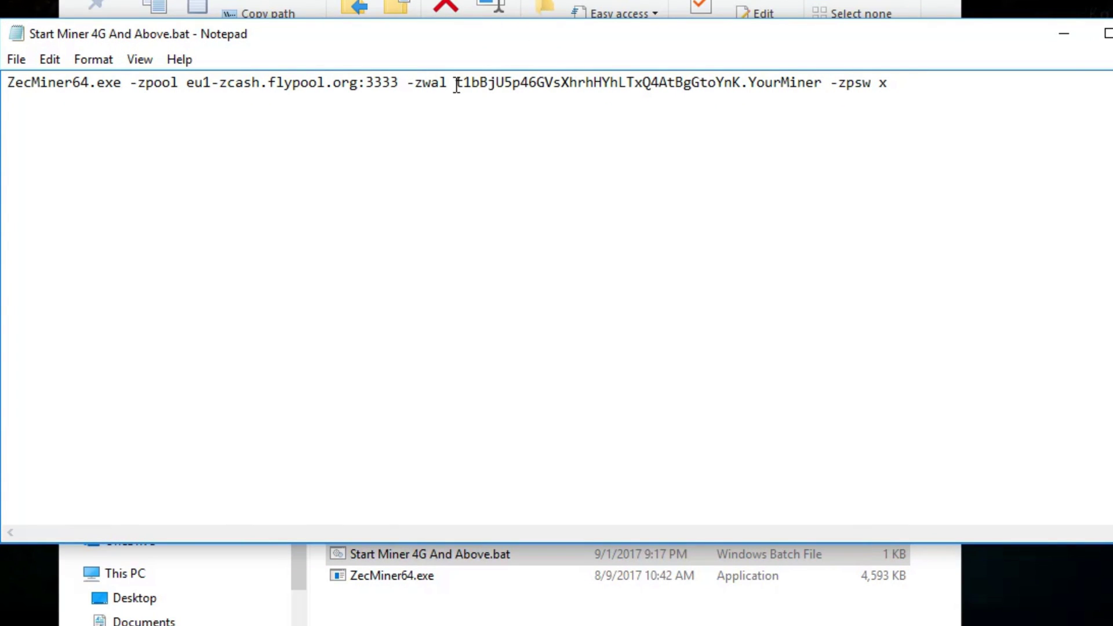
Replace the YourMiner worker name after the wallet address with RX580-570
drag(187, 85, 214, 84)
drag(455, 84, 824, 81)
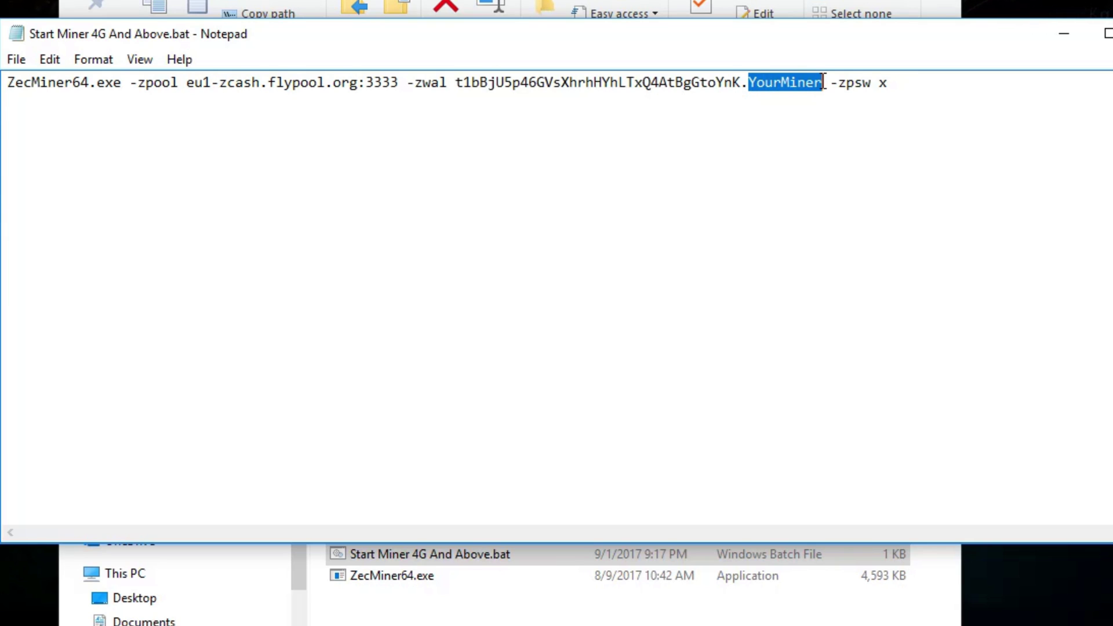
mouse_move(456, 85)
mouse_down()
mouse_move(740, 82)
mouse_move(455, 84)
mouse_up()
click(740, 82)
click(473, 82)
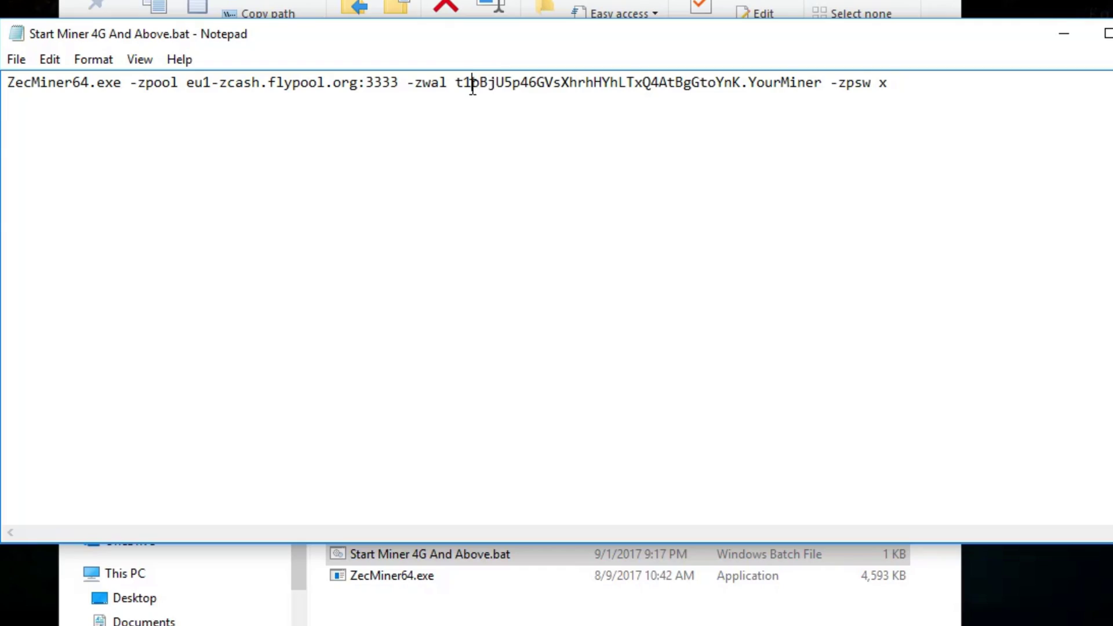
mouse_move(455, 84)
mouse_down()
mouse_move(750, 89)
mouse_move(455, 87)
mouse_up()
click(469, 87)
drag(749, 82, 822, 84)
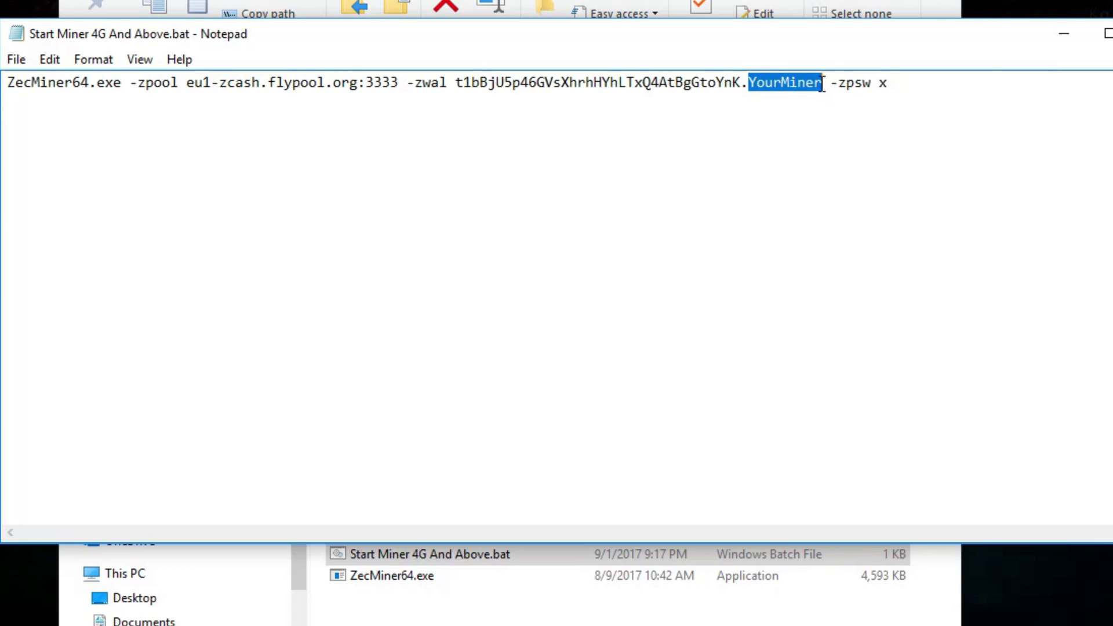
text(RX580)
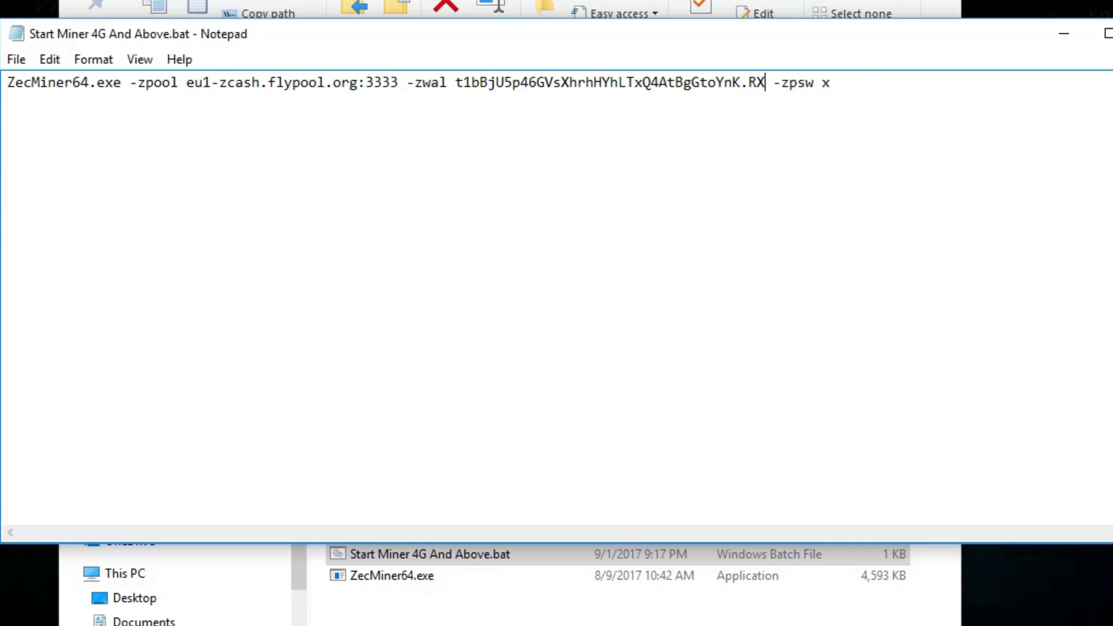
text(-570)
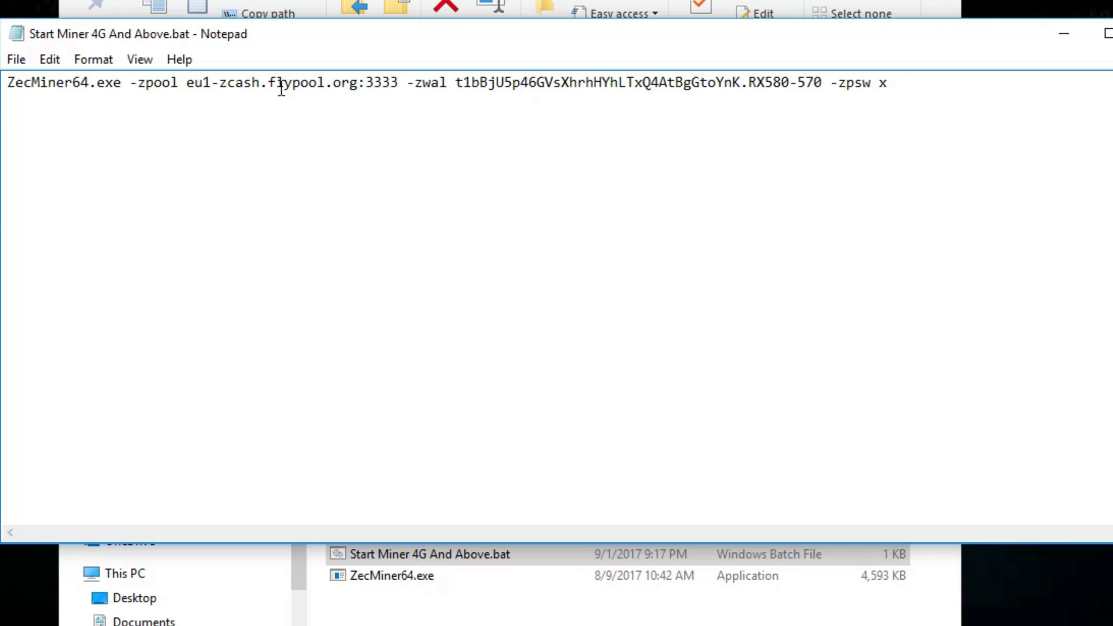
drag(203, 82, 187, 82)
text(us)
key(BackSpace)
key(BackSpace)
text(eu)
Save the edited batch file and close it
click(17, 60)
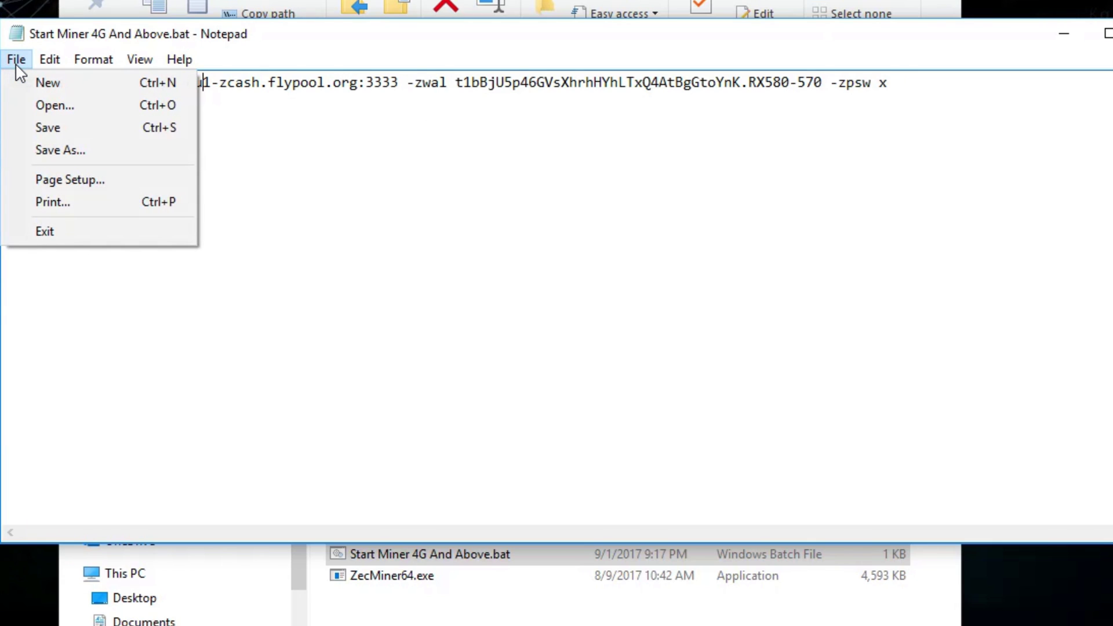
click(50, 127)
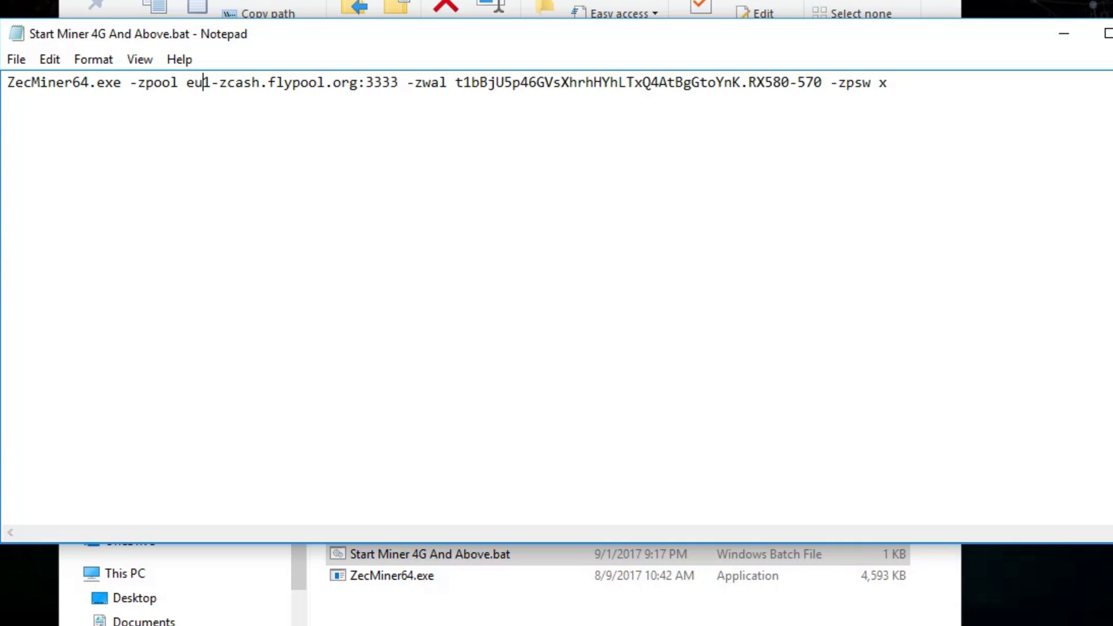
click(1112, 33)
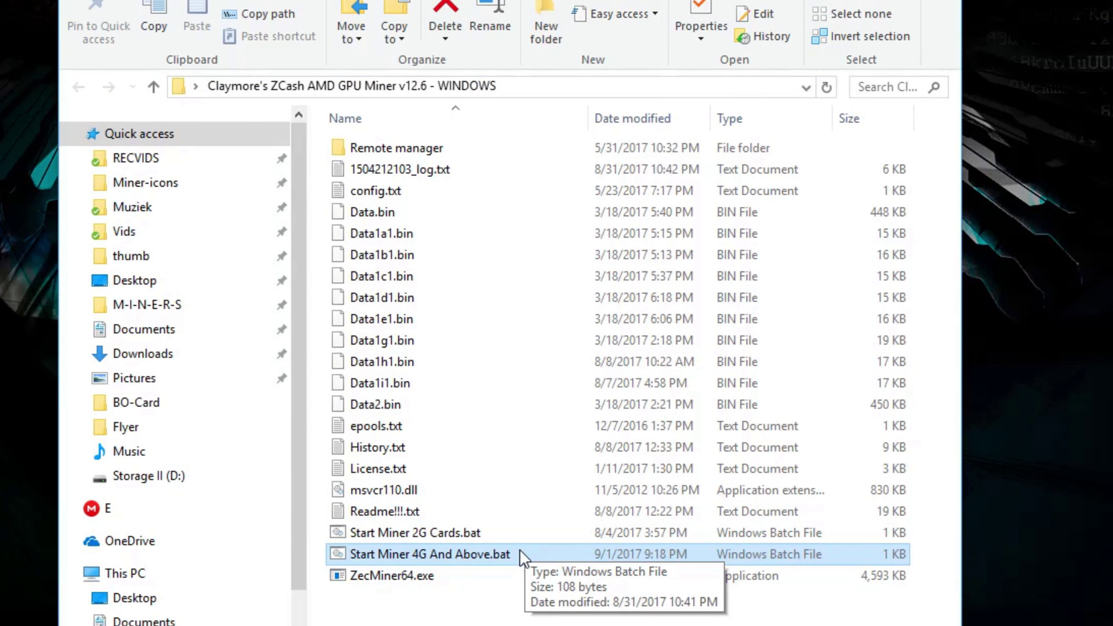
Run Start Miner 4G And Above.bat to start mining and reposition its console window
double_click(520, 554)
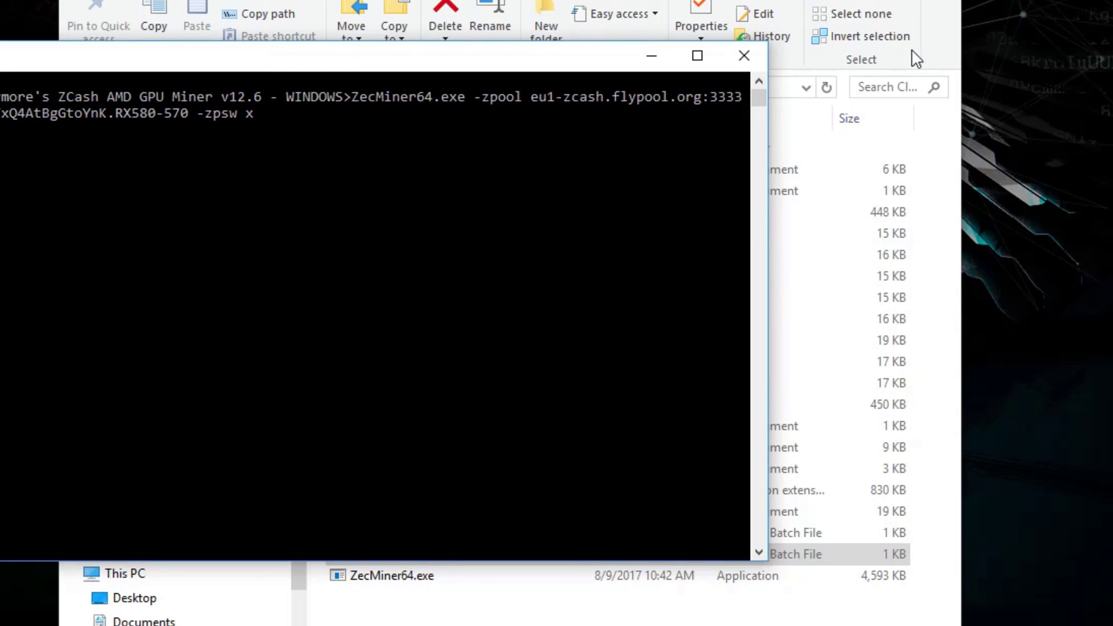
drag(231, 62, 241, 18)
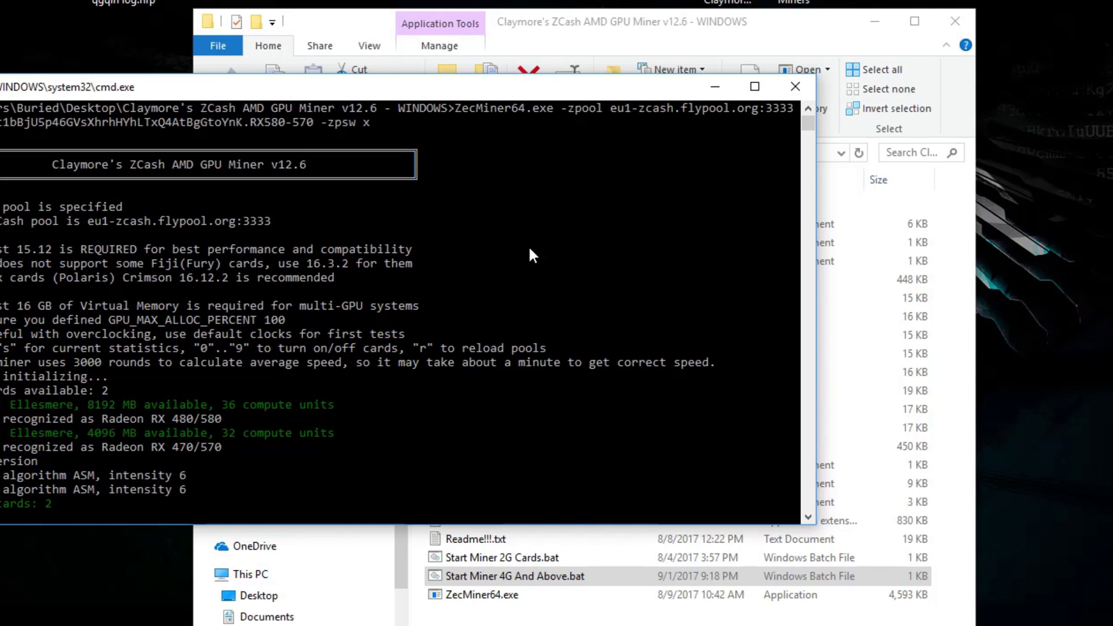
drag(387, 92, 576, 71)
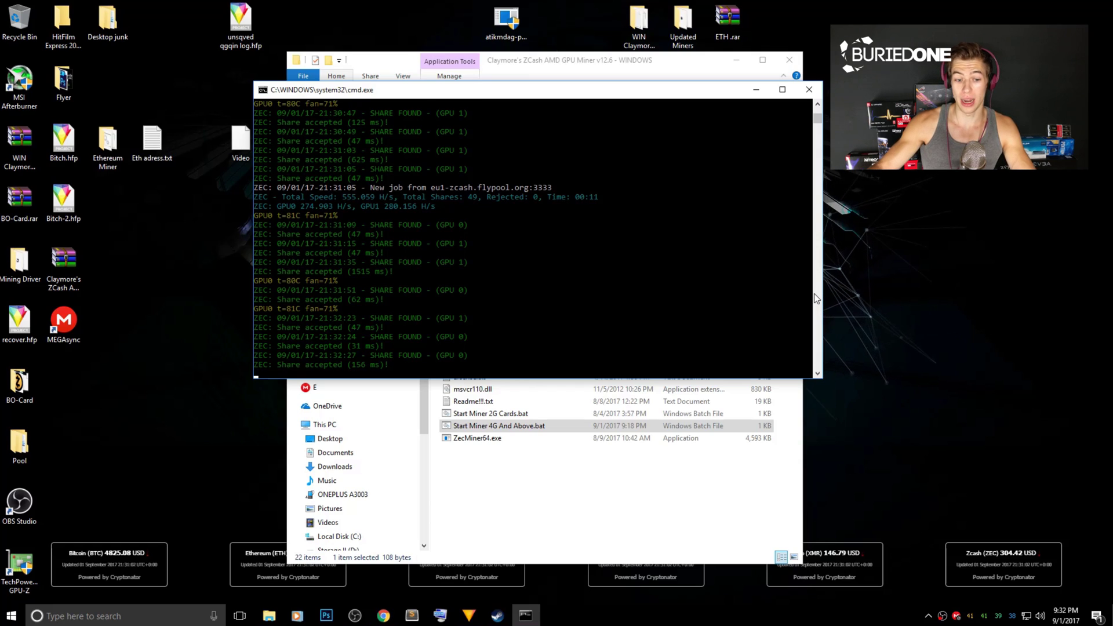
Reopen Start Miner 4G And Above.bat for editing, copy the wallet address, close the file and minimize the miner folder
click(510, 502)
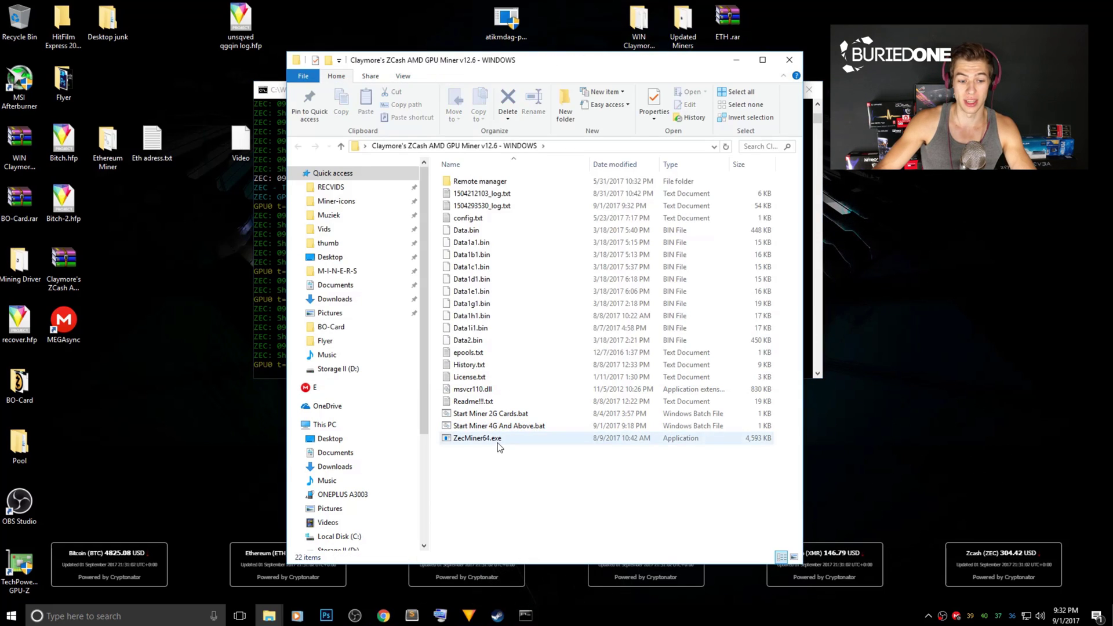
right_click(490, 427)
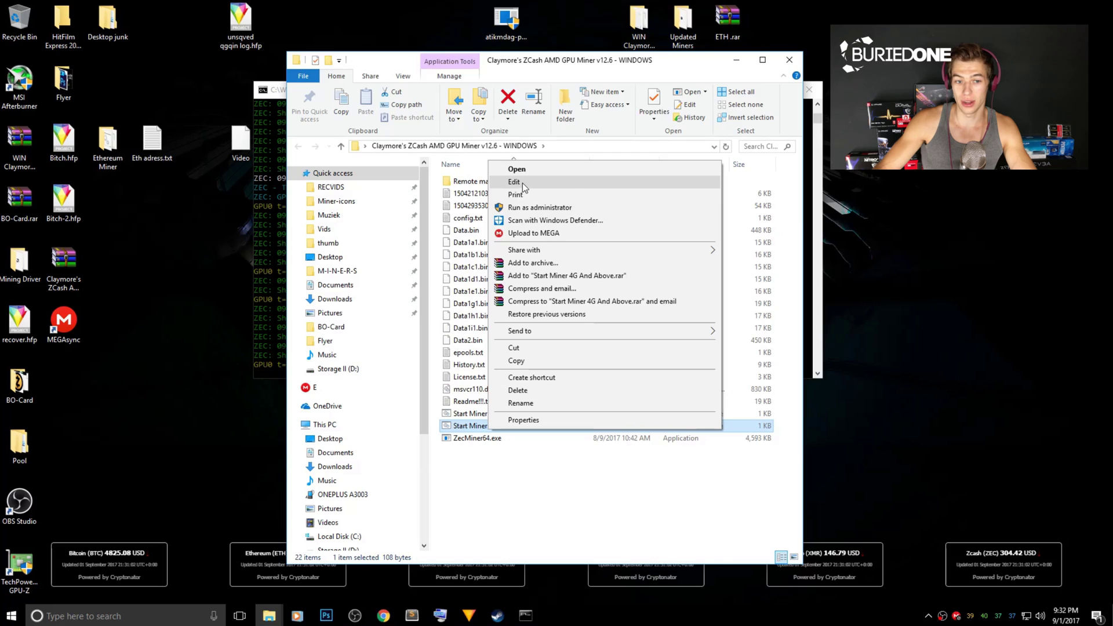
click(514, 182)
drag(514, 144, 676, 148)
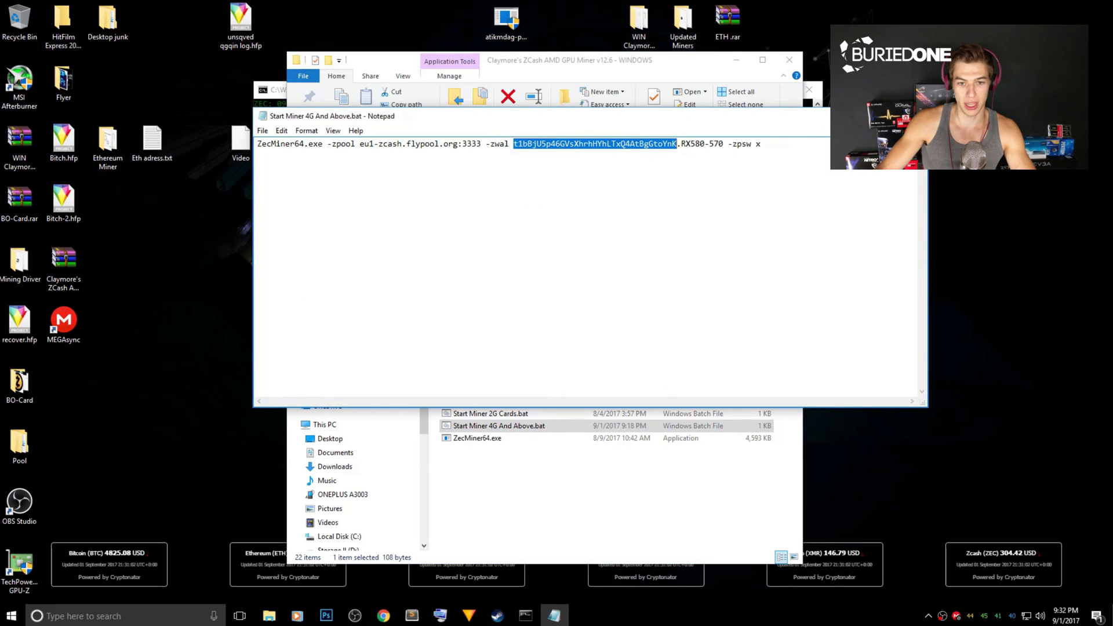
key(alt+F4)
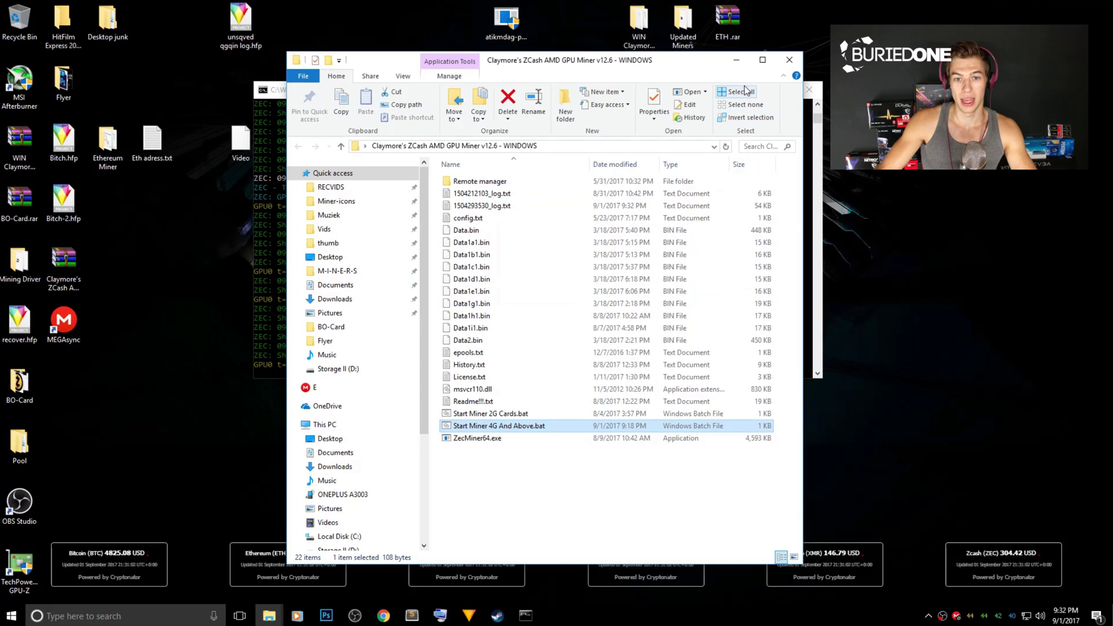
click(736, 60)
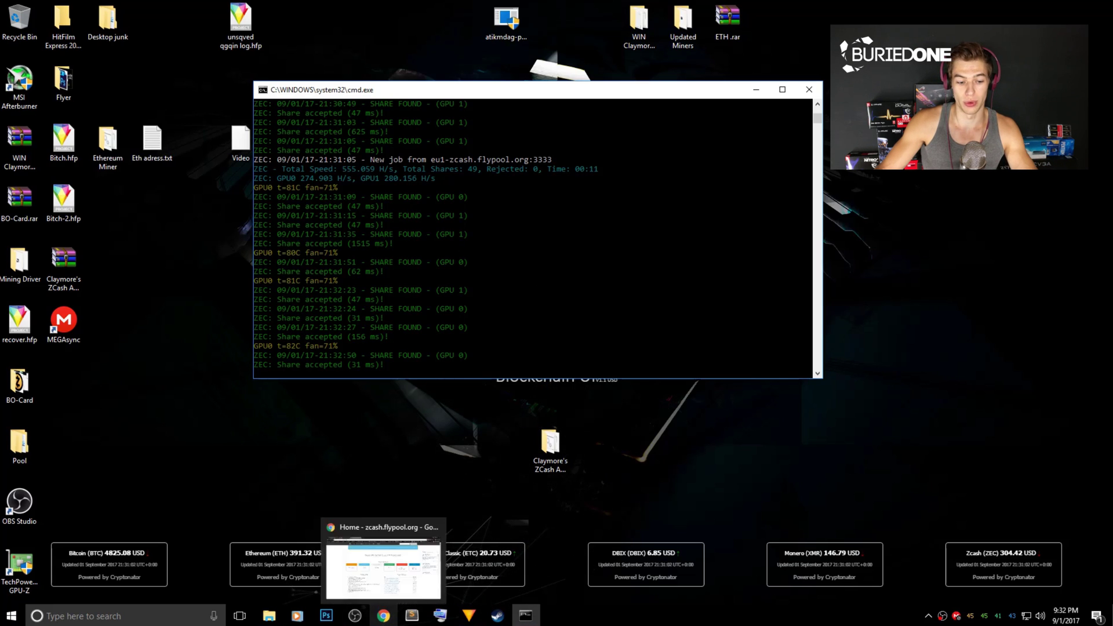
Switch to zcash.flypool.org in Chrome and look up the miner statistics for the copied wallet address
click(383, 565)
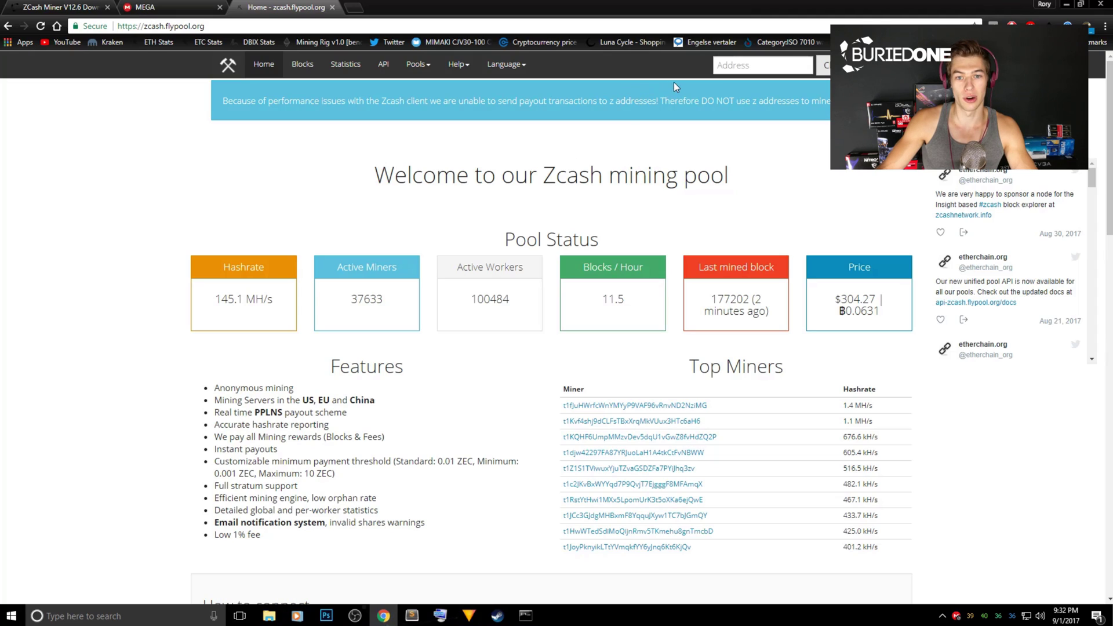
click(736, 64)
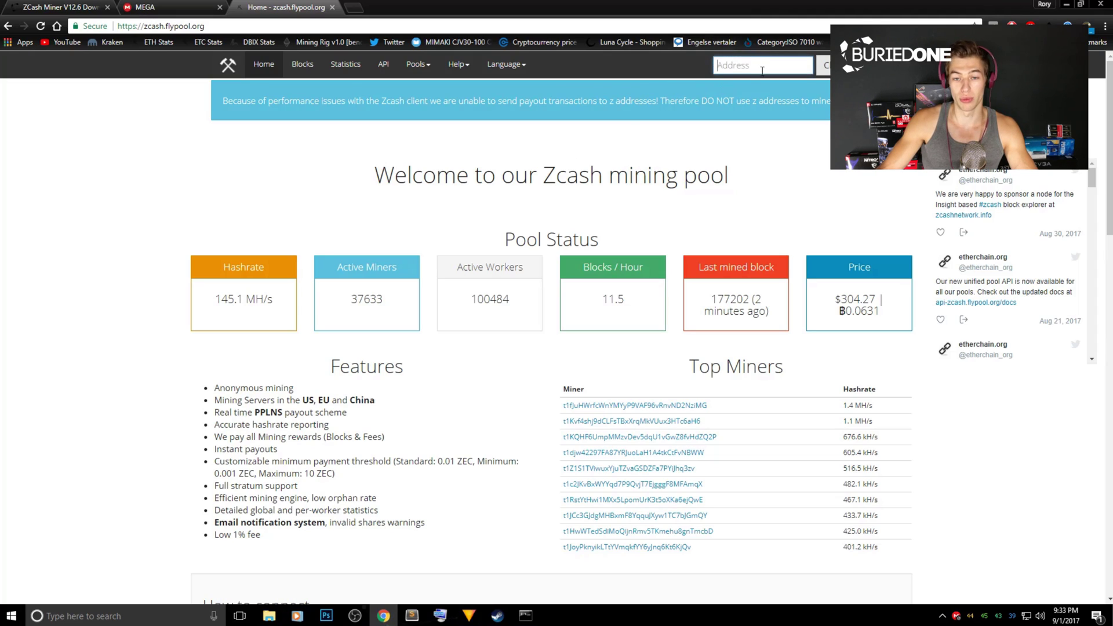
key(ctrl+v)
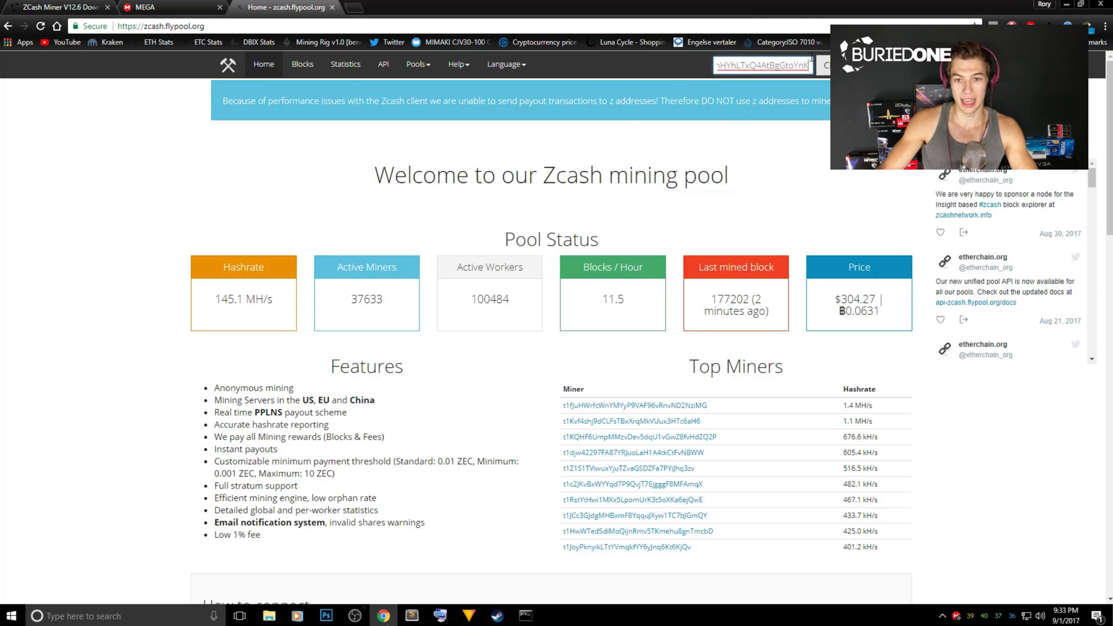
click(823, 65)
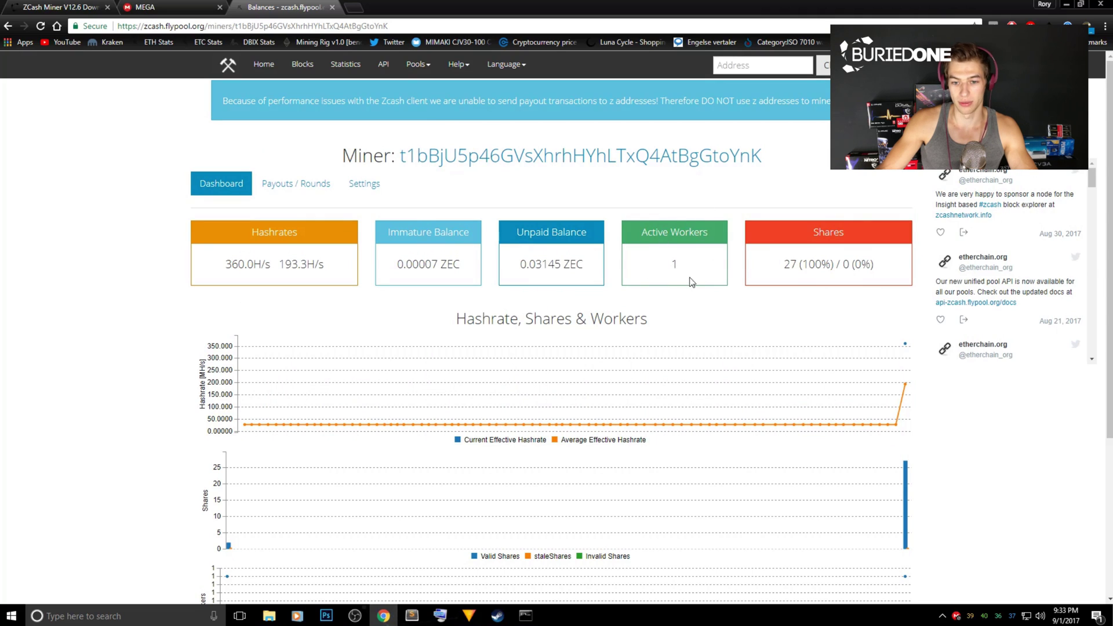
Examine the miner's current and average hashrates and its immature balance on the pool dashboard
scroll(693, 247, down, 1)
mouse_move(235, 193)
drag(228, 205, 273, 205)
click(266, 209)
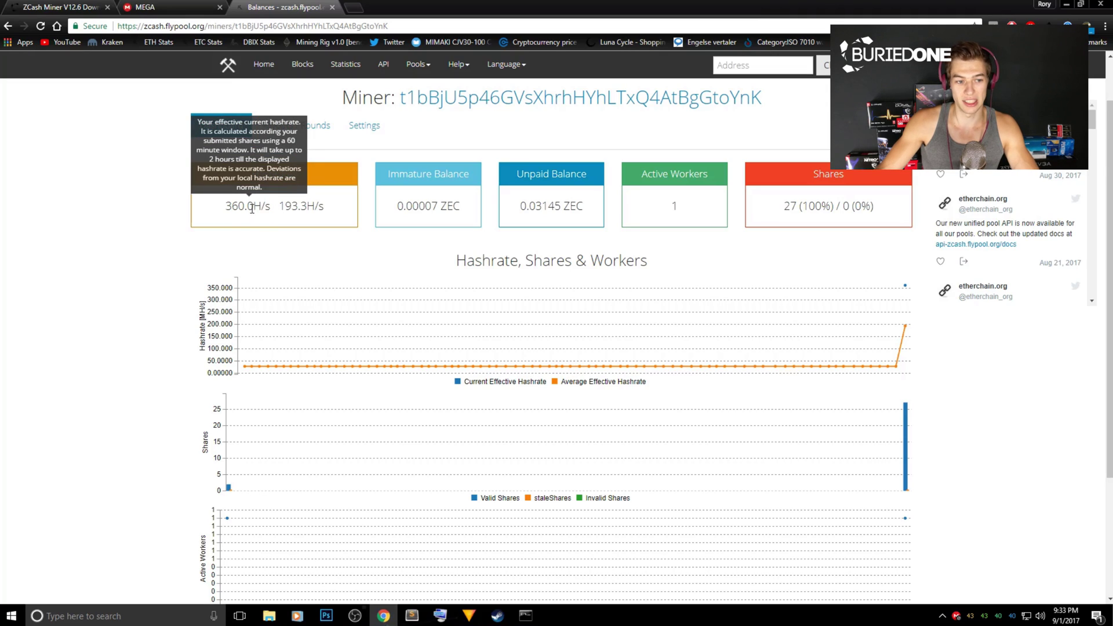
drag(281, 206, 330, 210)
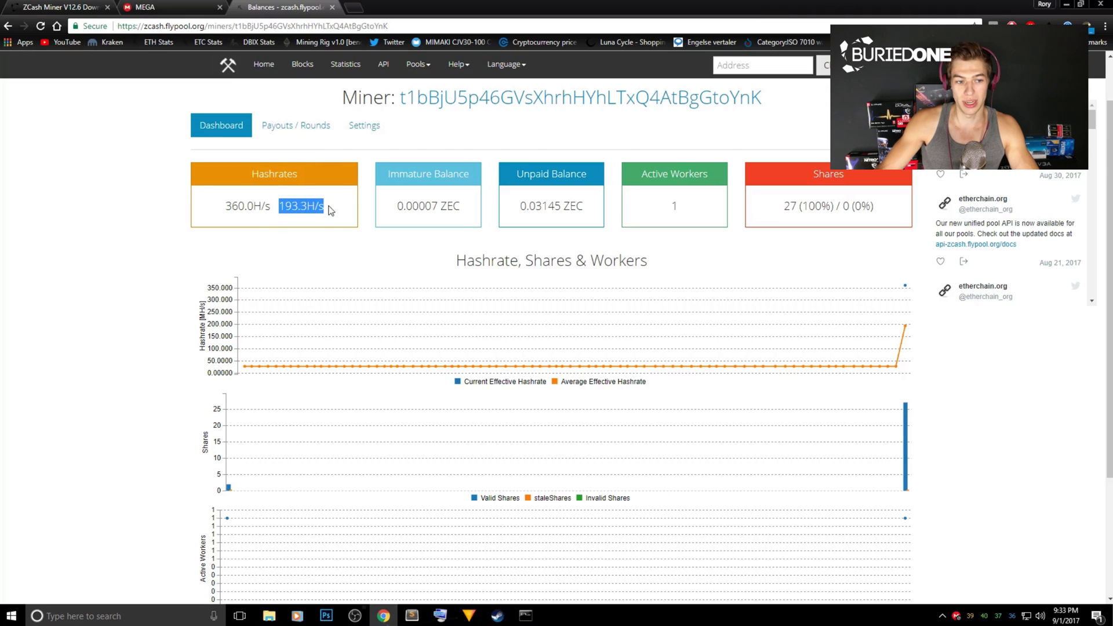
click(338, 215)
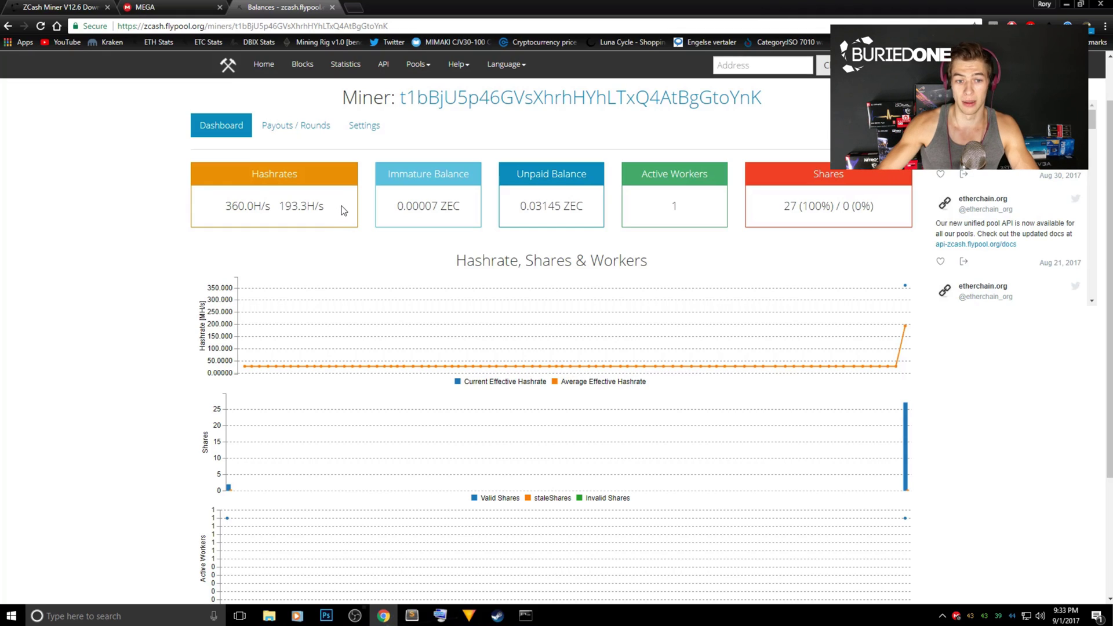
drag(398, 206, 462, 211)
click(464, 212)
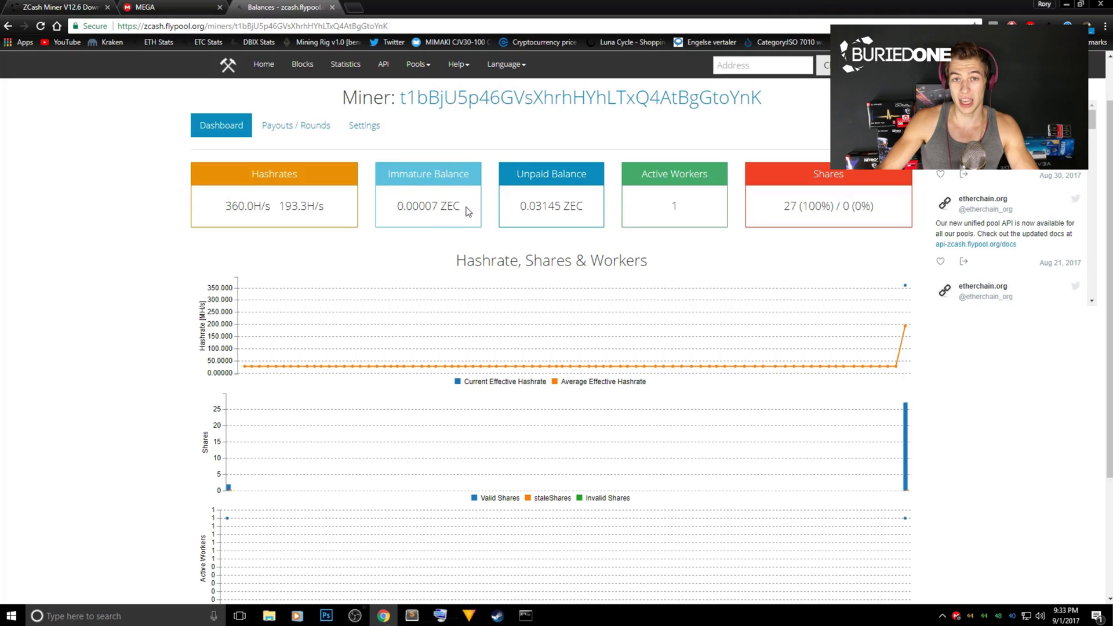
Examine the miner's immature and unpaid ZEC balances on the pool dashboard
drag(467, 211, 388, 206)
click(467, 212)
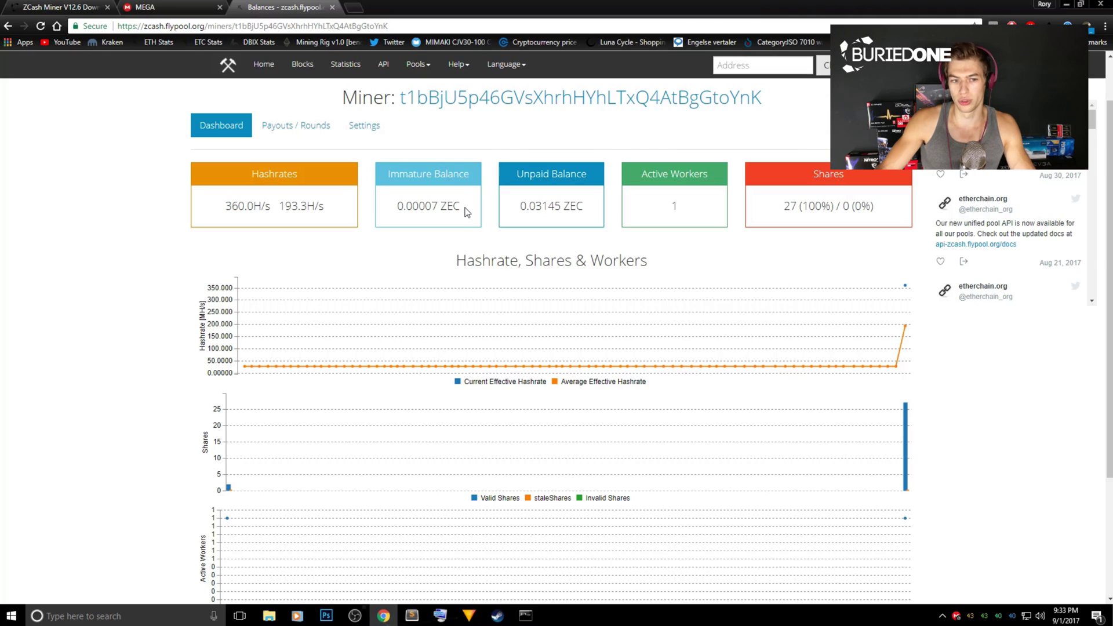
drag(519, 207, 584, 207)
click(552, 211)
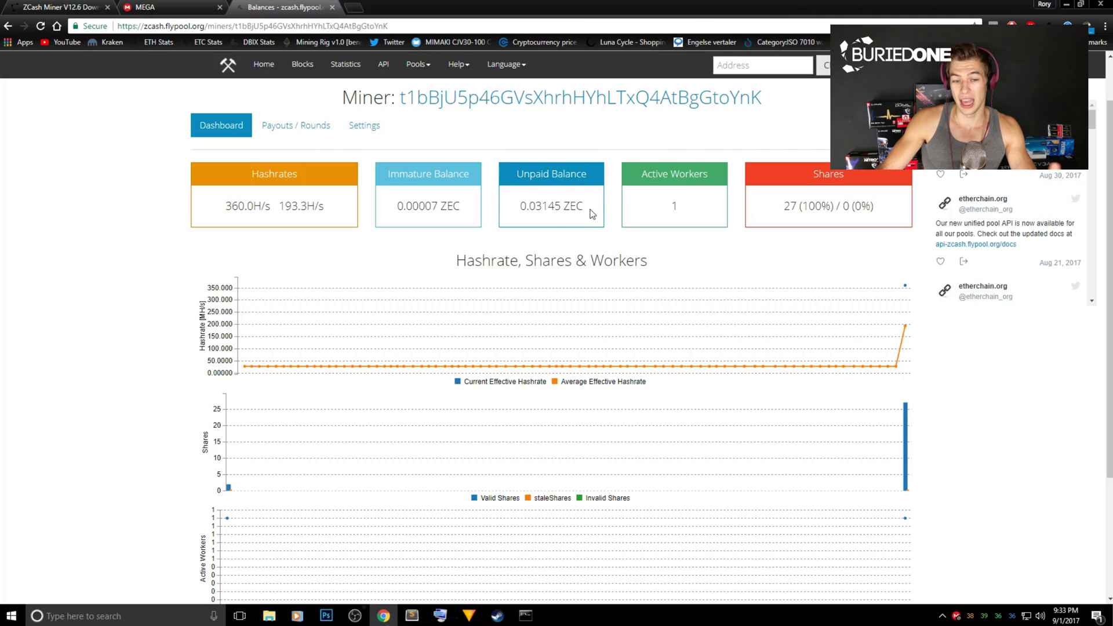
Open the miner's pool settings and try a payment threshold of 10 ZEC
click(375, 125)
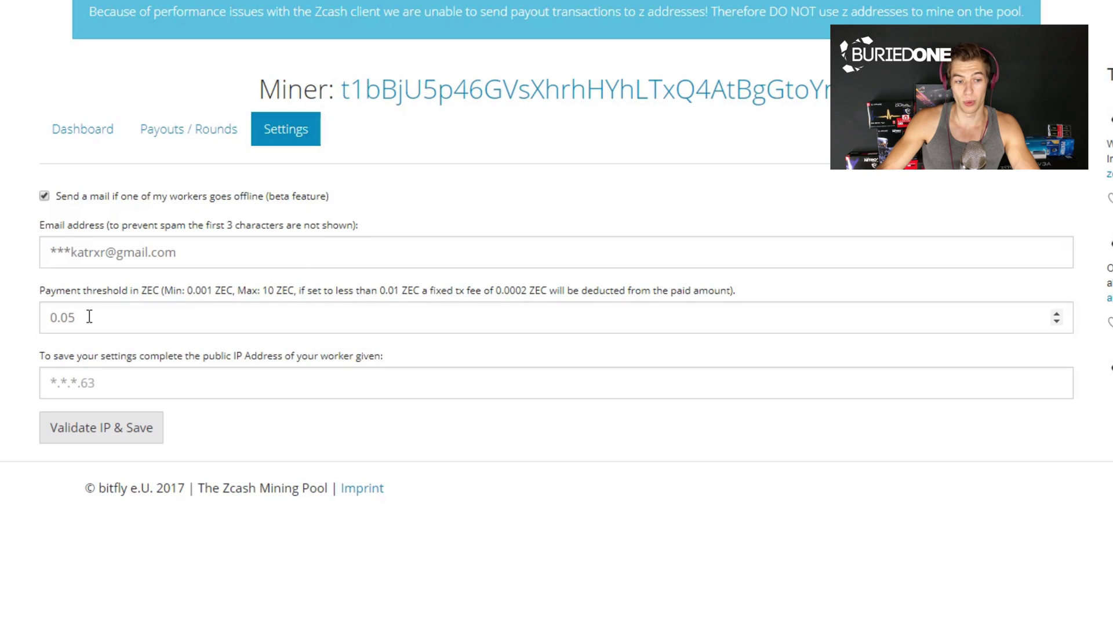
drag(116, 317, 42, 320)
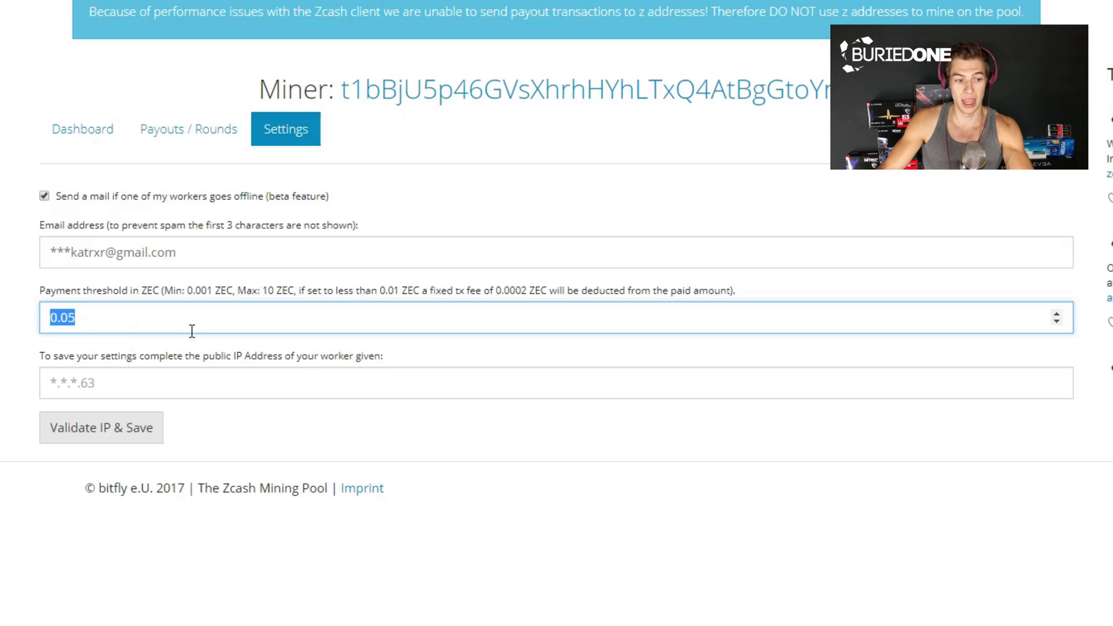
text(1)
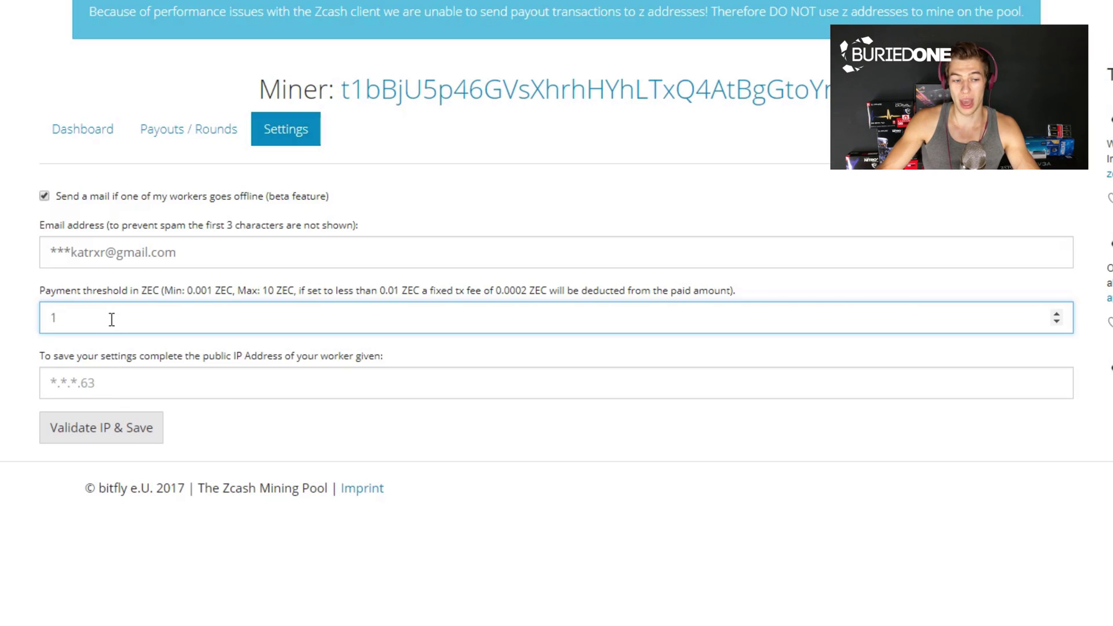
text(0)
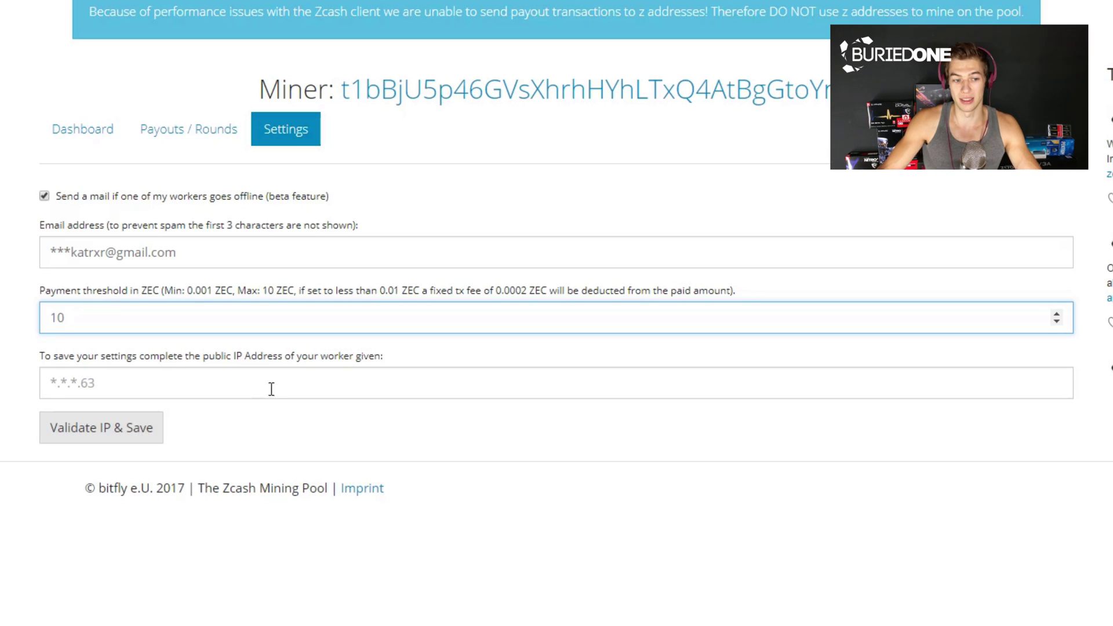
Return to the miner's dashboard and examine the charts and the rx580-570 worker's hashrates and valid shares
click(75, 138)
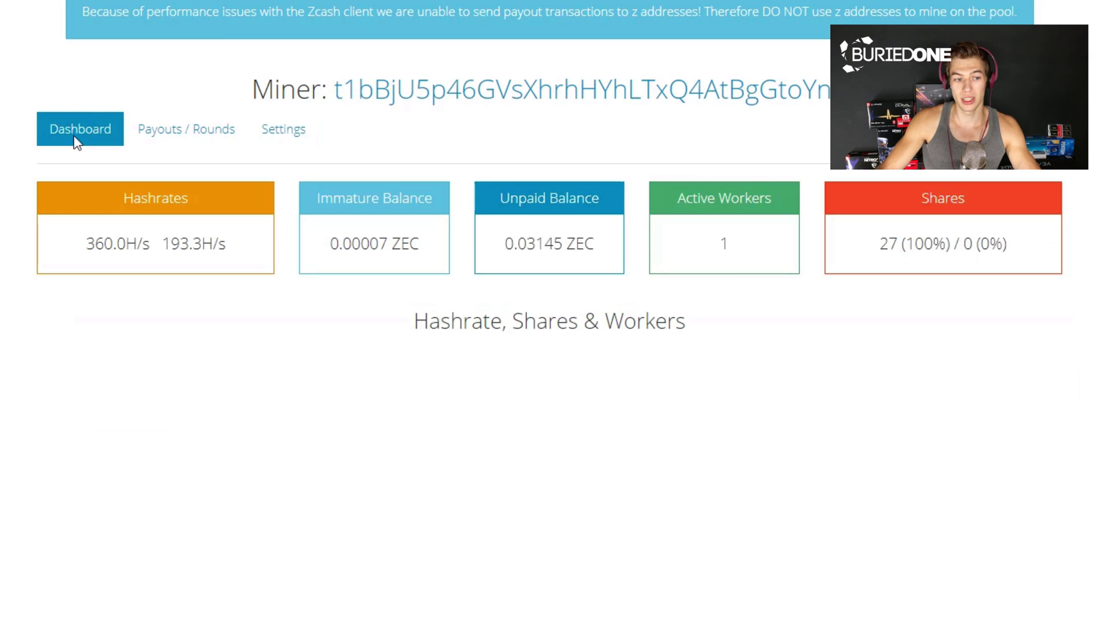
scroll(653, 334, down, 5)
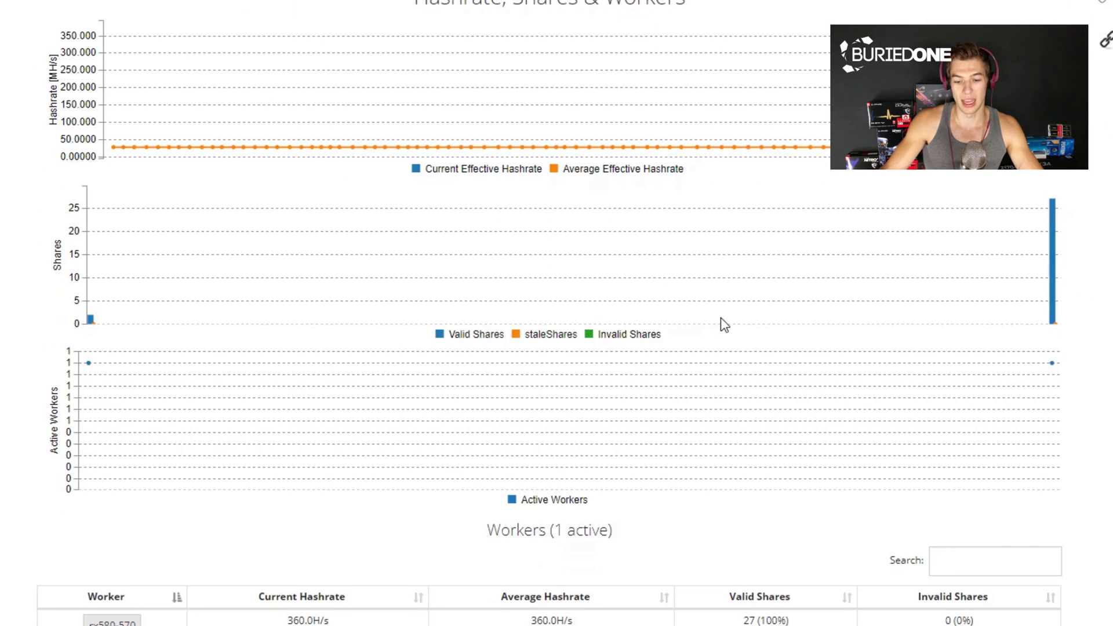
scroll(710, 360, up, 2)
scroll(710, 360, down, 2)
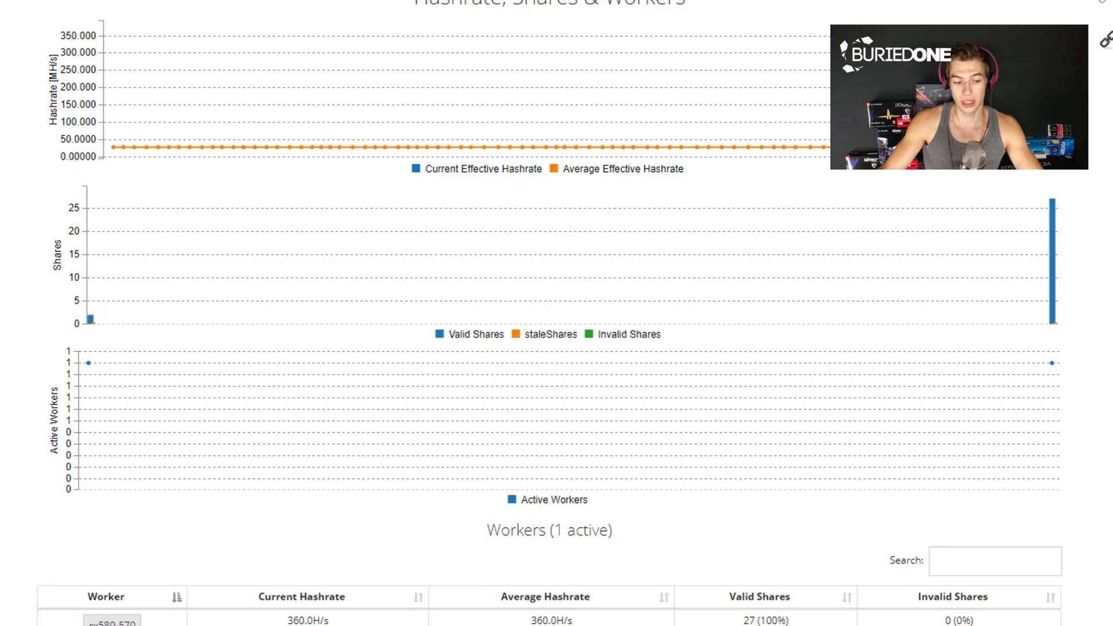
scroll(77, 542, down, 2)
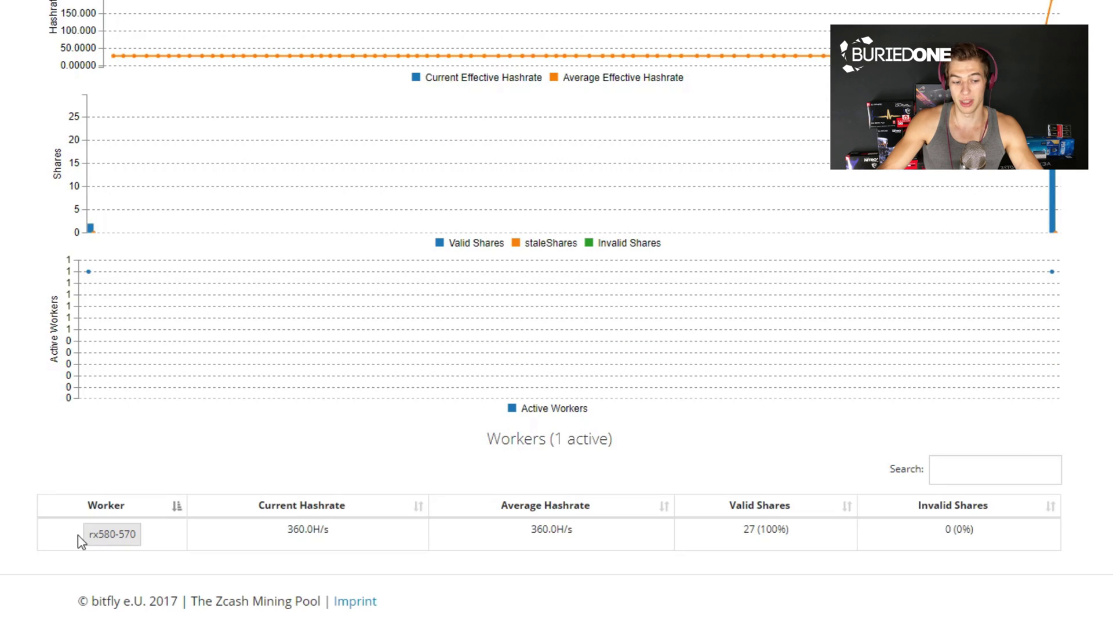
click(123, 541)
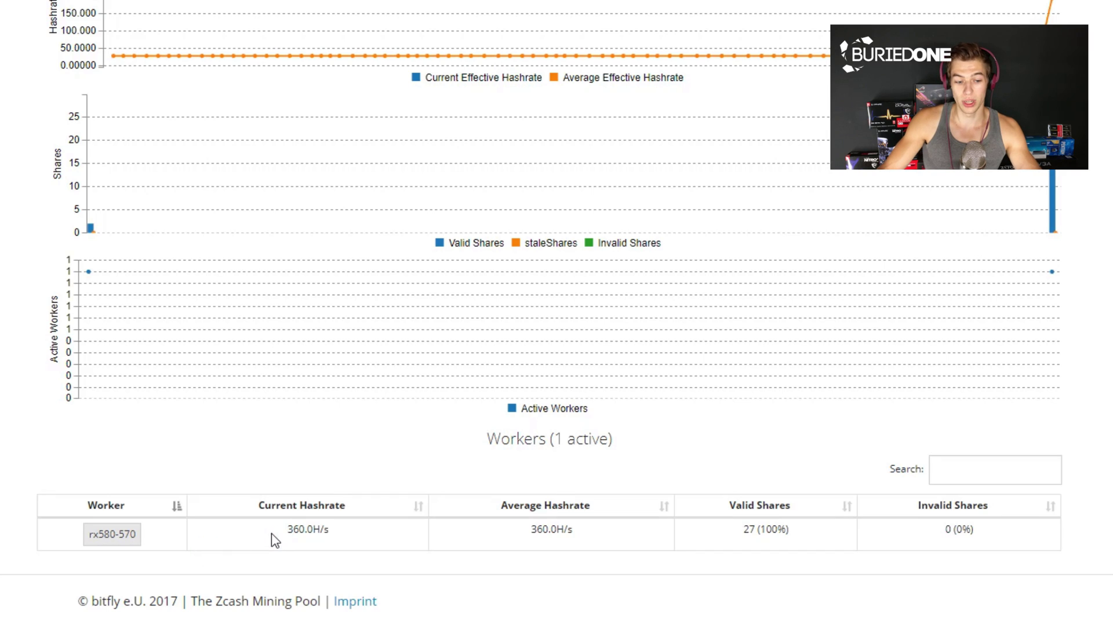
drag(271, 533, 344, 540)
click(348, 544)
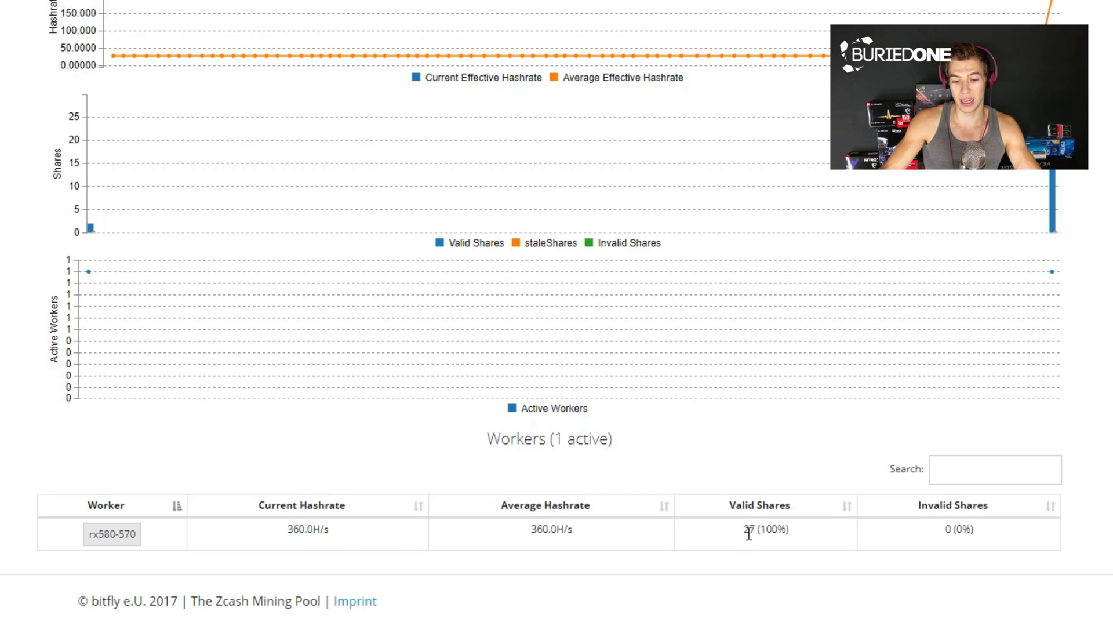
scroll(925, 552, up, 5)
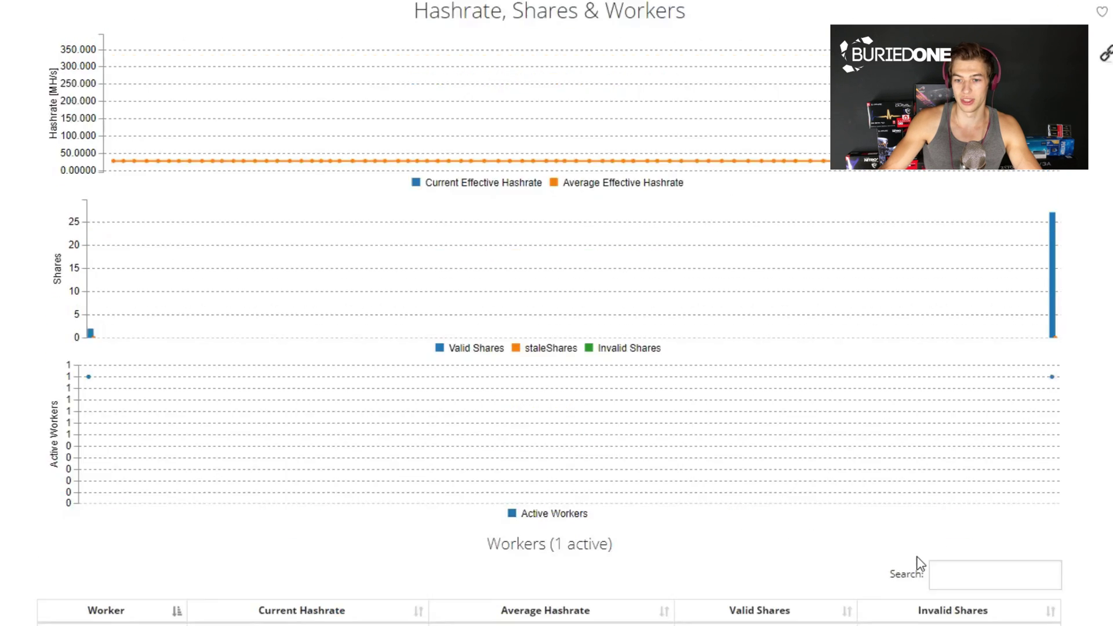